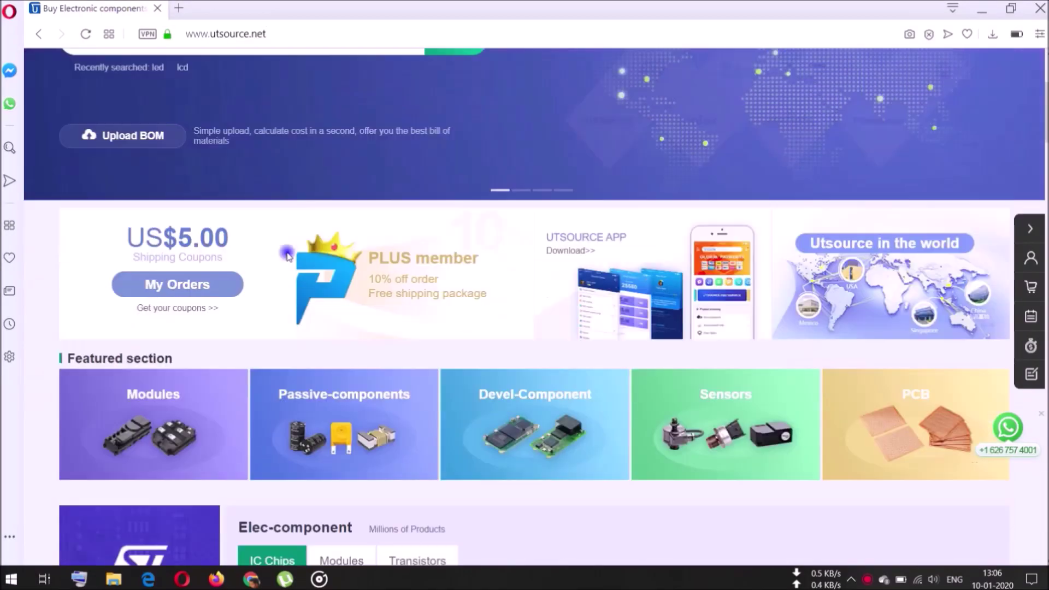
scroll(599, 312, down, 3)
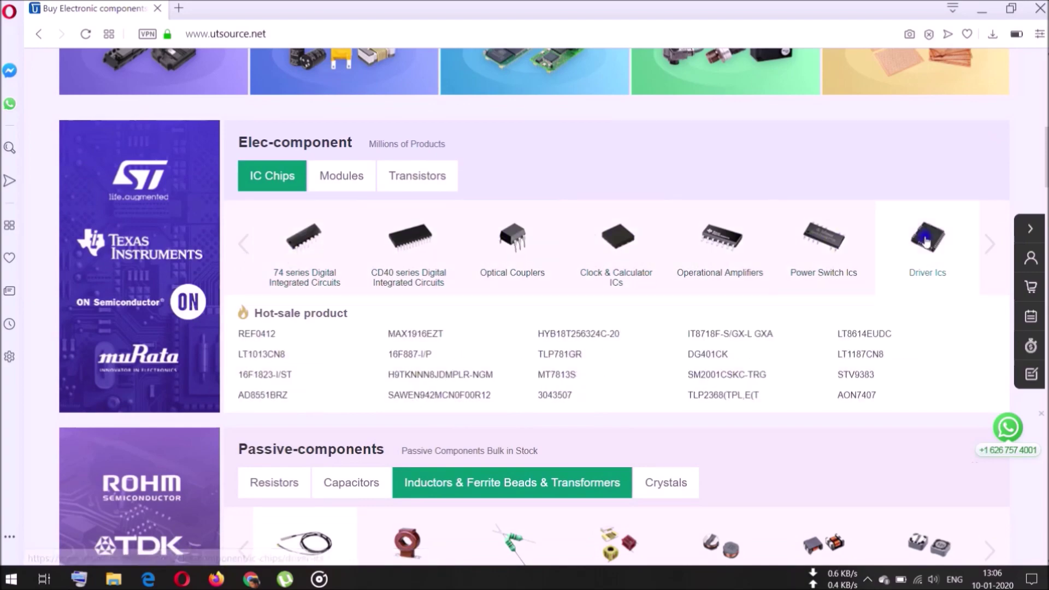
scroll(287, 246, down, 3)
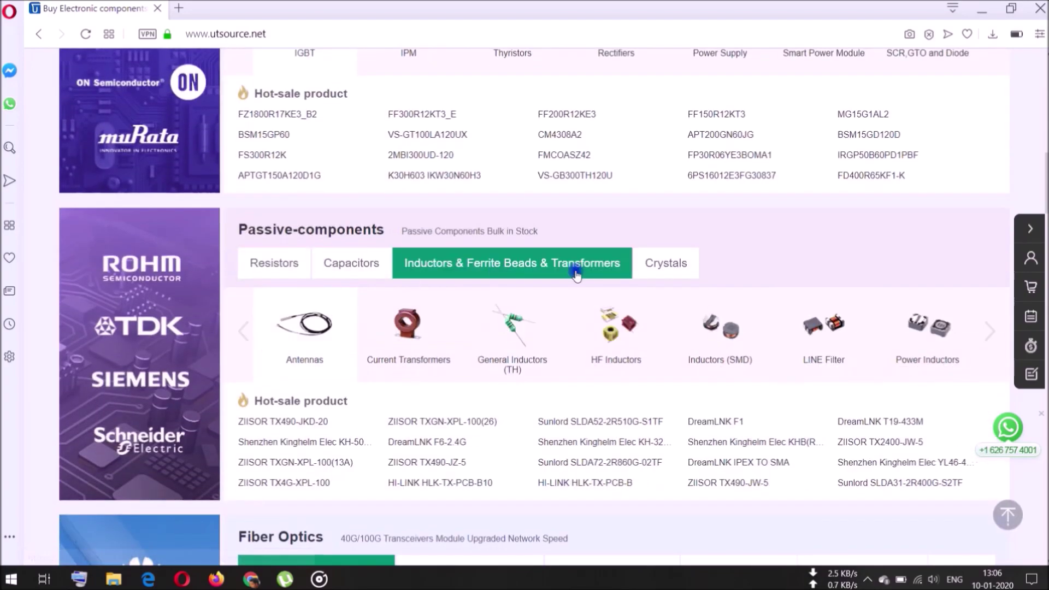
scroll(741, 271, down, 4)
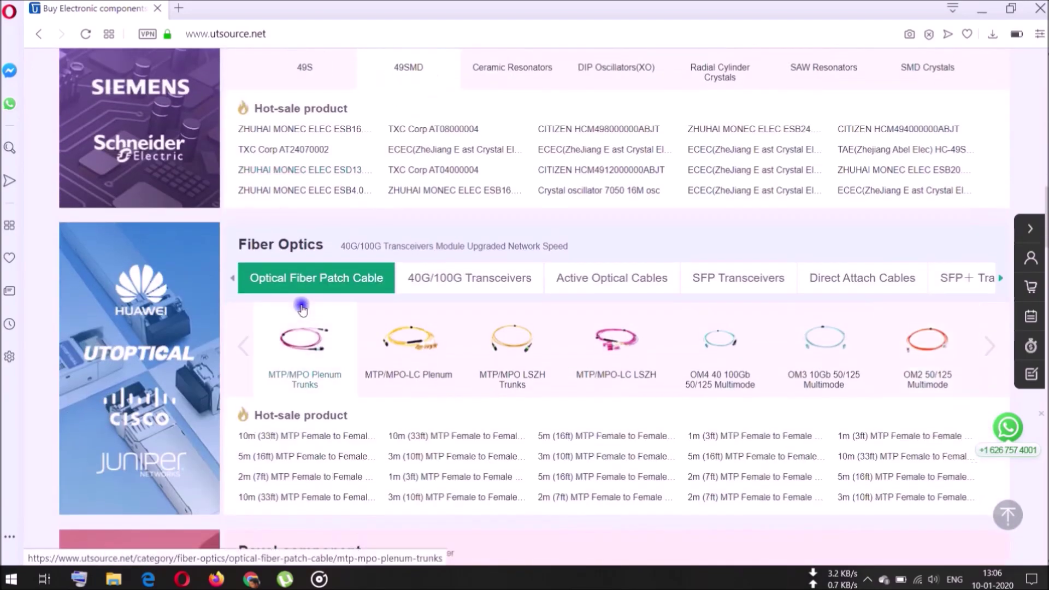
scroll(943, 340, down, 2)
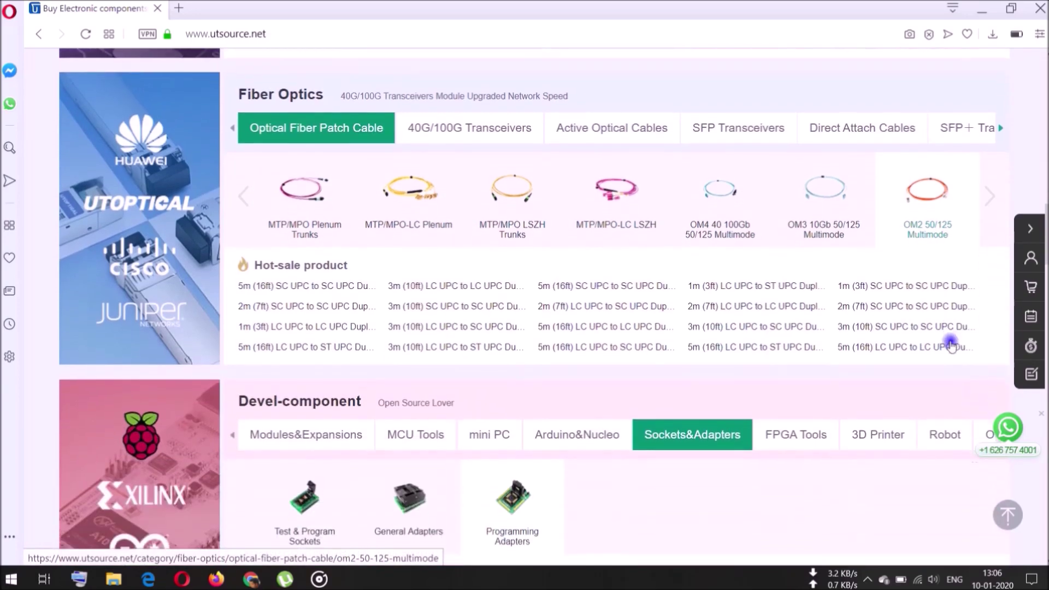
scroll(951, 344, down, 4)
scroll(513, 226, down, 2)
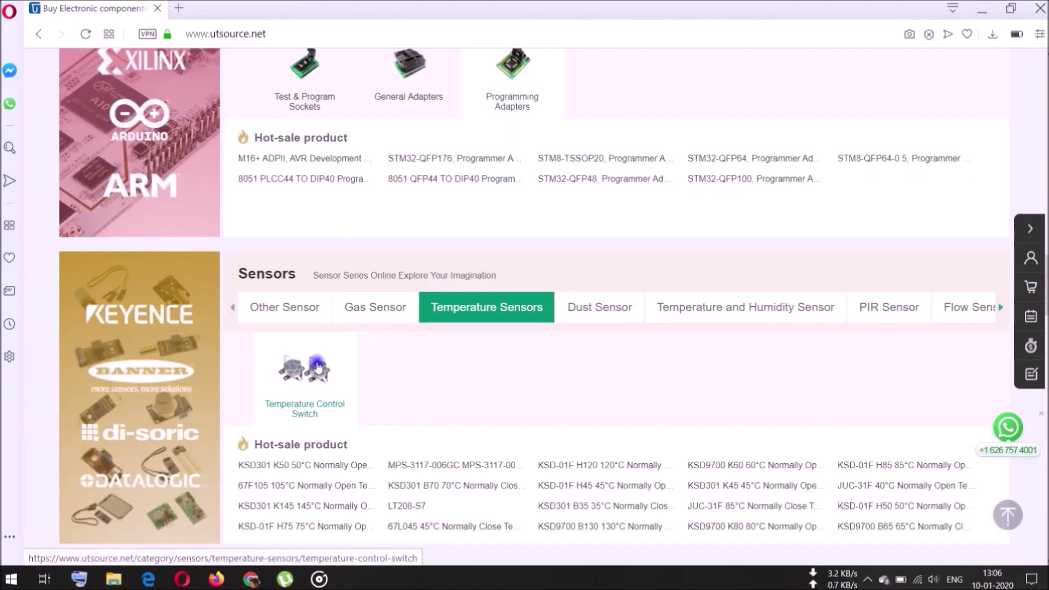
scroll(316, 368, up, 10)
scroll(151, 239, up, 10)
text(74)
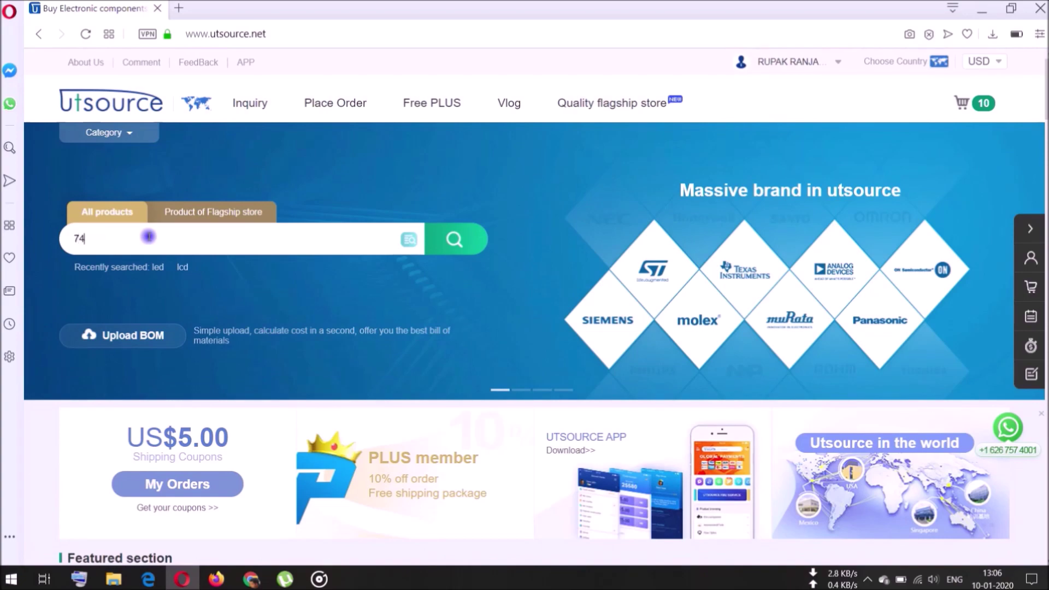
text(hc595)
Run the search for the 74hc595 part on UTSOURCE
key(Return)
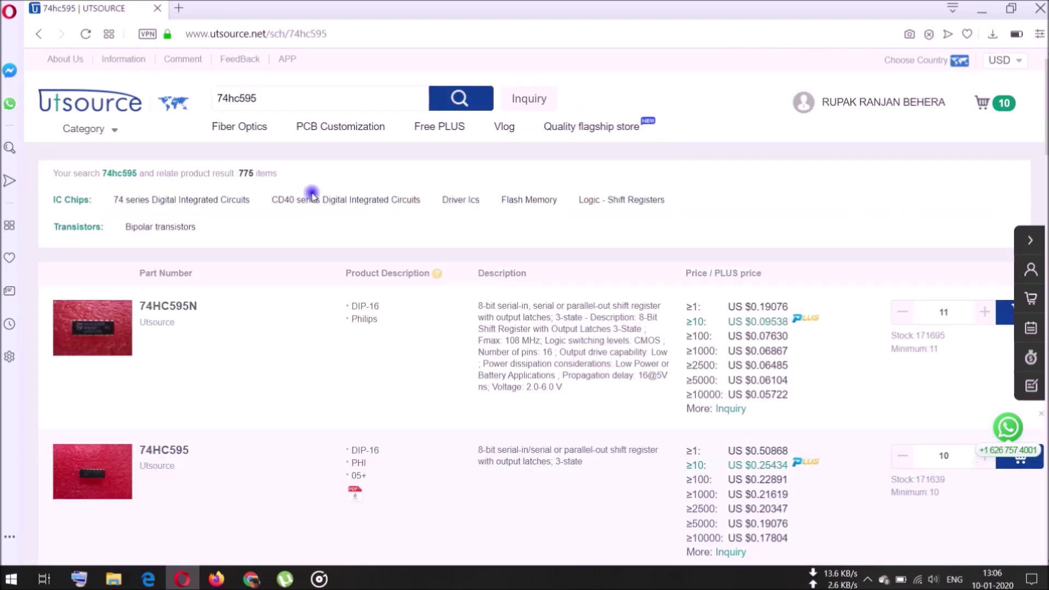
scroll(312, 195, down, 3)
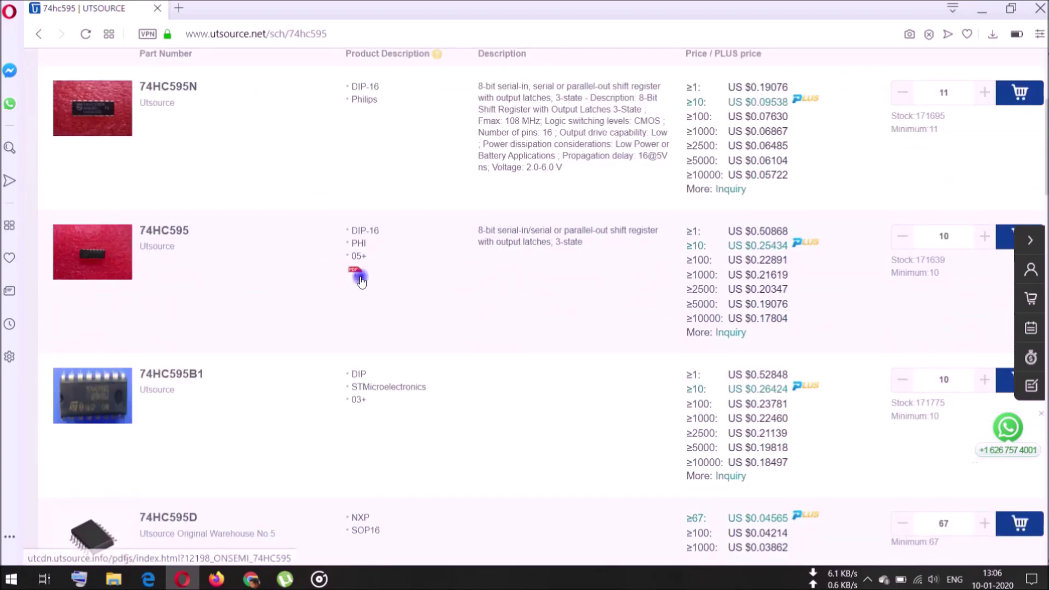
scroll(805, 154, down, 1)
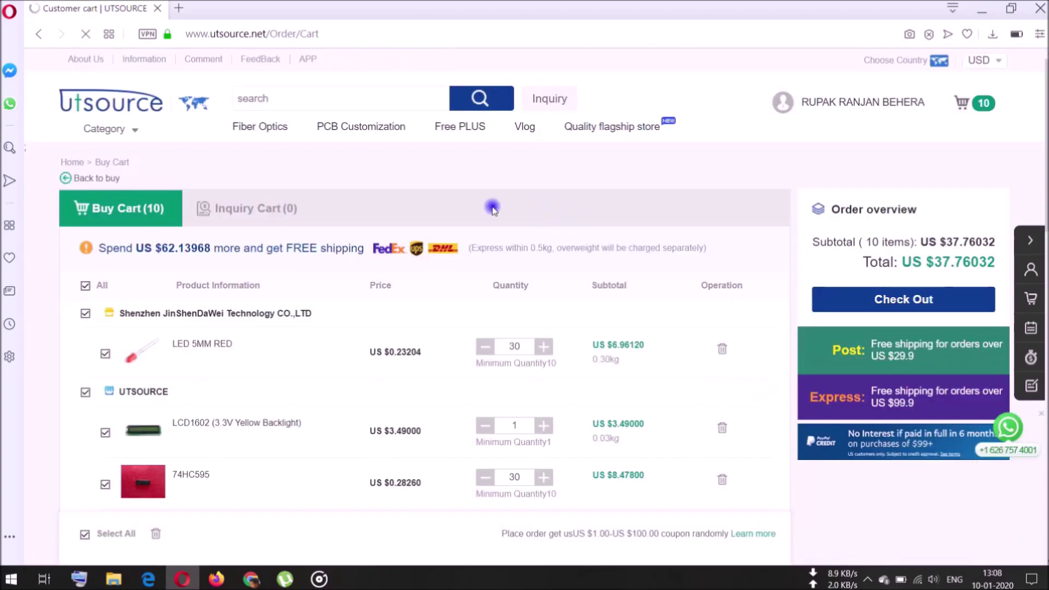
scroll(410, 286, down, 1)
scroll(330, 260, down, 4)
scroll(330, 260, up, 5)
scroll(355, 265, down, 4)
scroll(356, 265, up, 5)
Check out the cart and dismiss the new shipping address form without adding an address
click(882, 301)
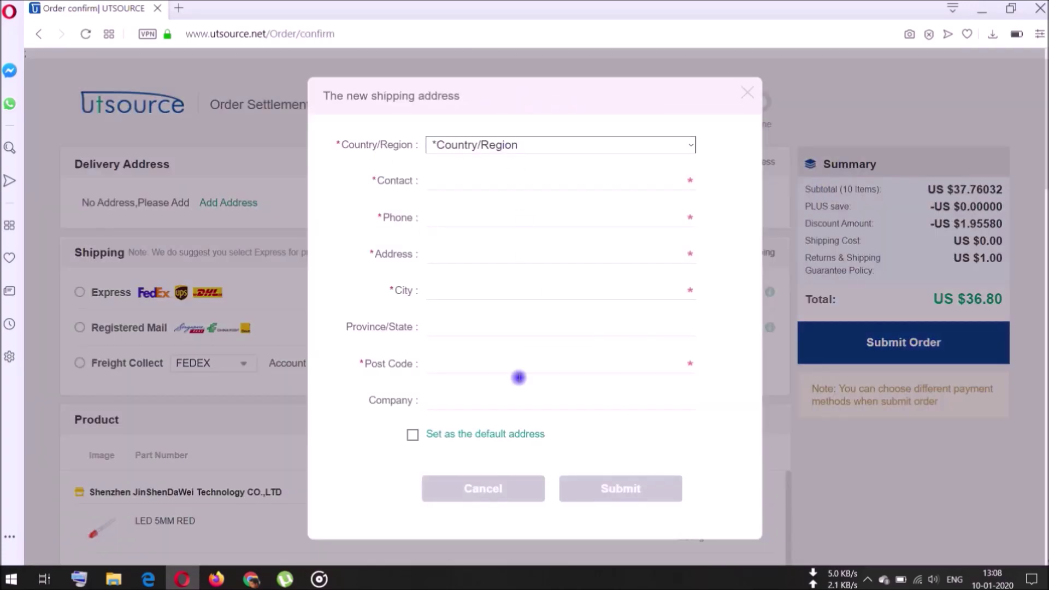
click(748, 97)
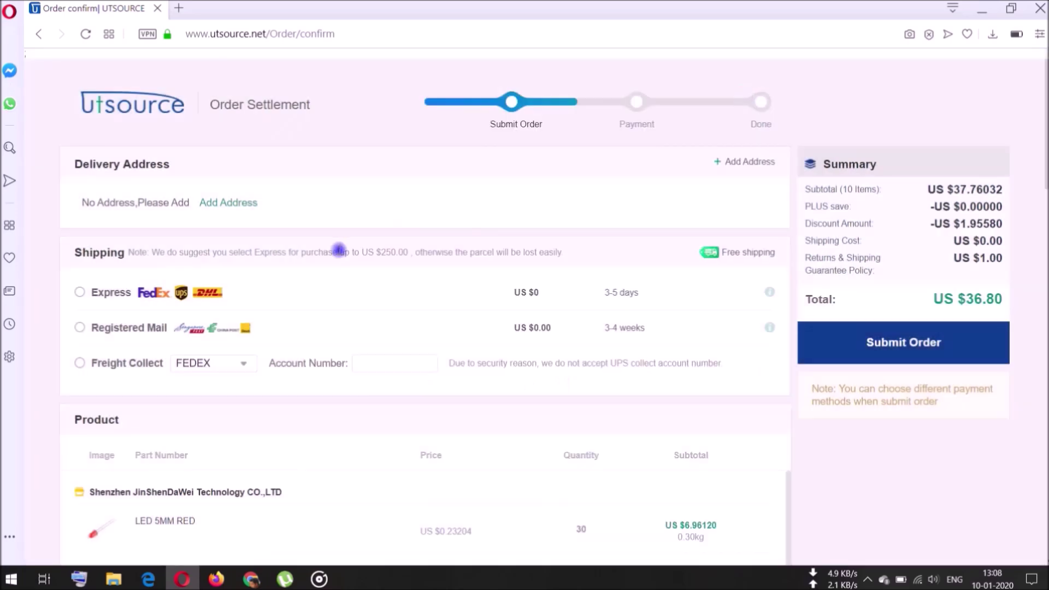
scroll(339, 247, down, 3)
scroll(279, 234, up, 1)
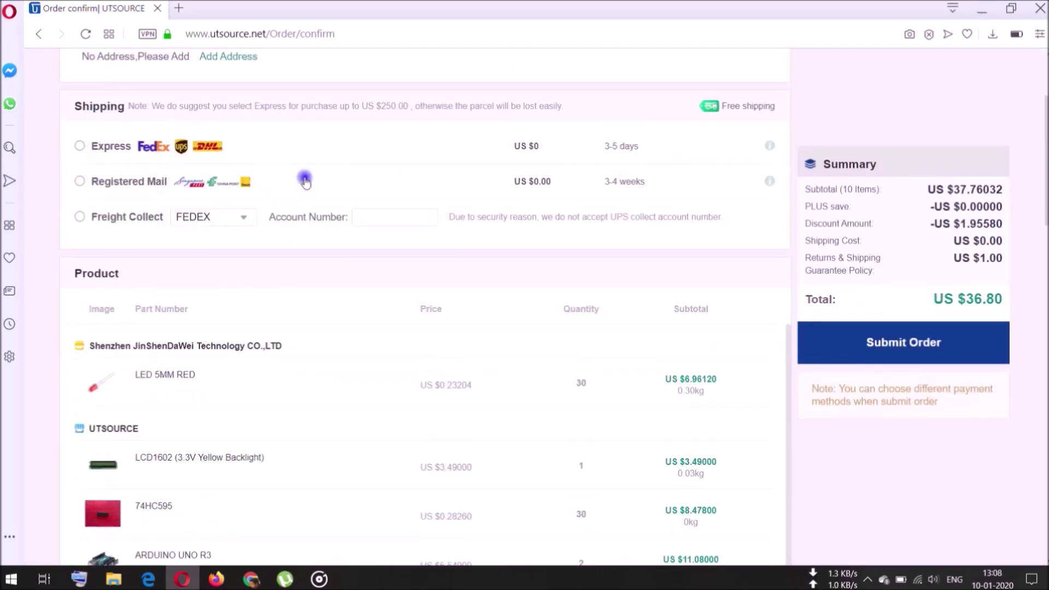
scroll(304, 180, up, 1)
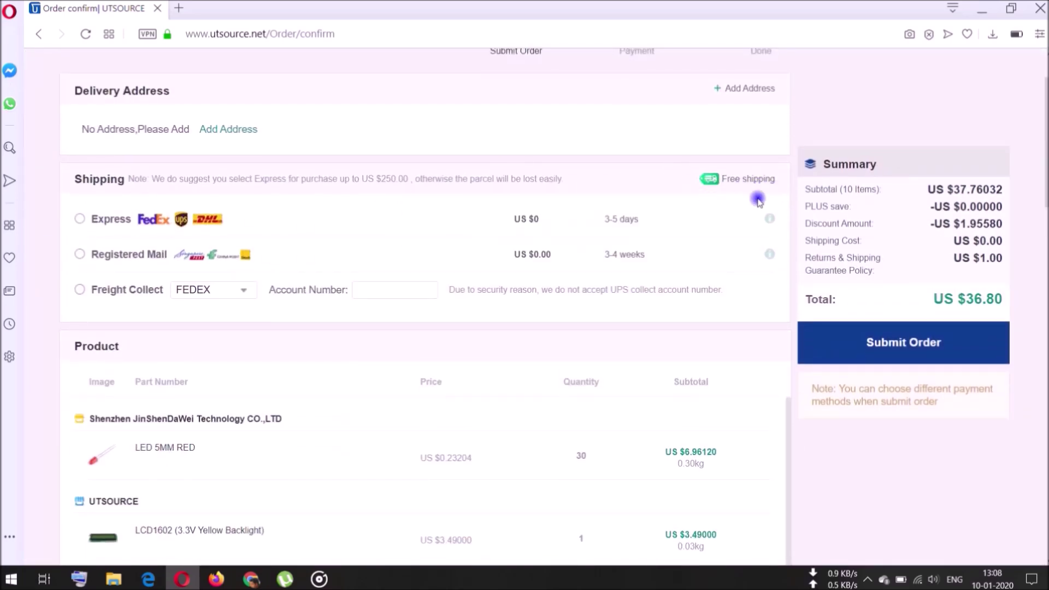
scroll(413, 251, down, 3)
scroll(413, 250, down, 3)
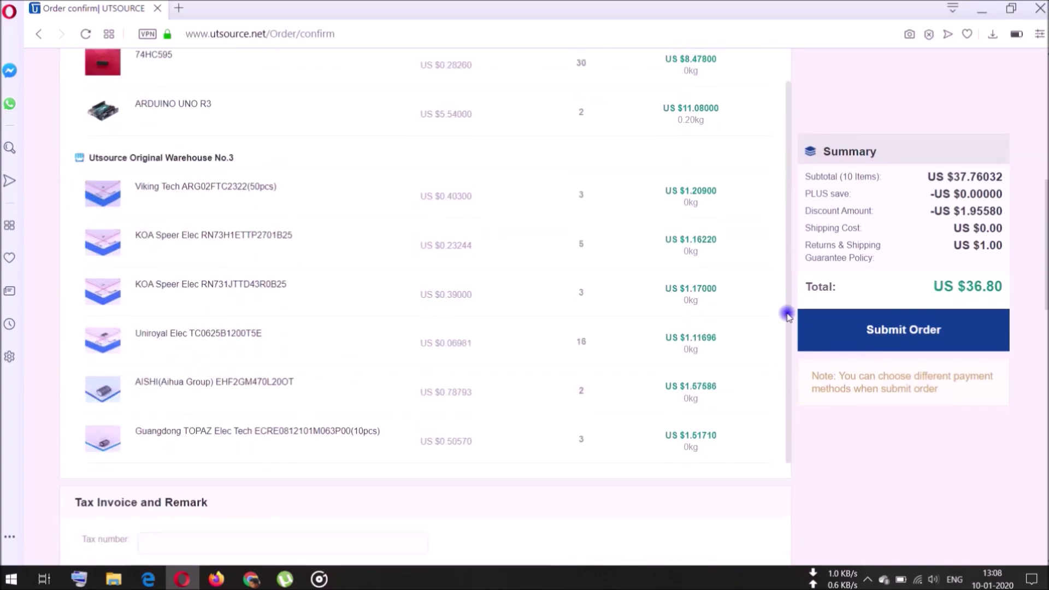
scroll(786, 312, down, 6)
scroll(623, 189, down, 4)
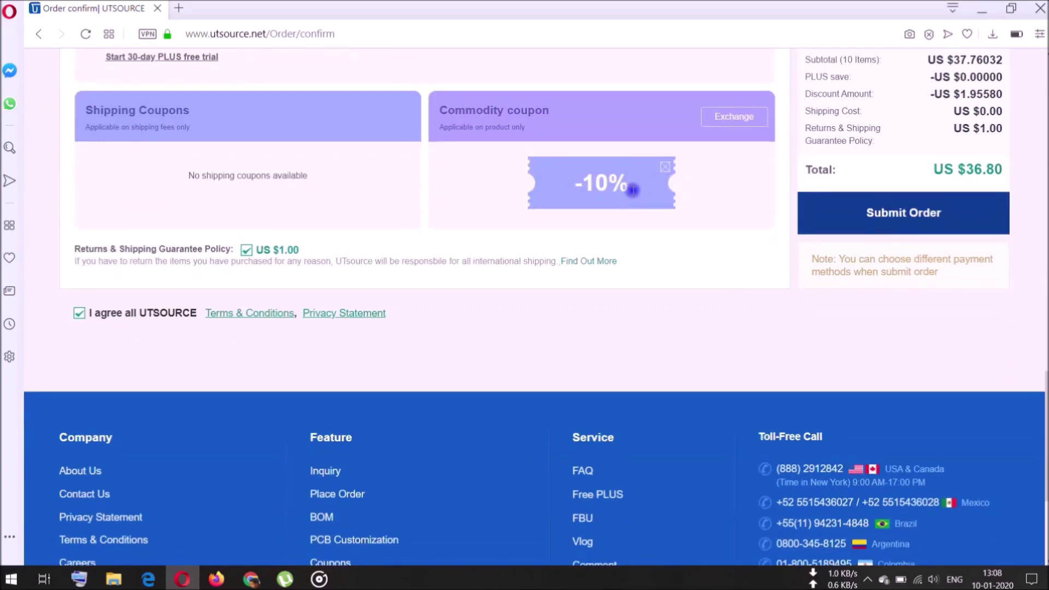
scroll(738, 246, down, 2)
scroll(775, 293, up, 8)
scroll(831, 329, up, 10)
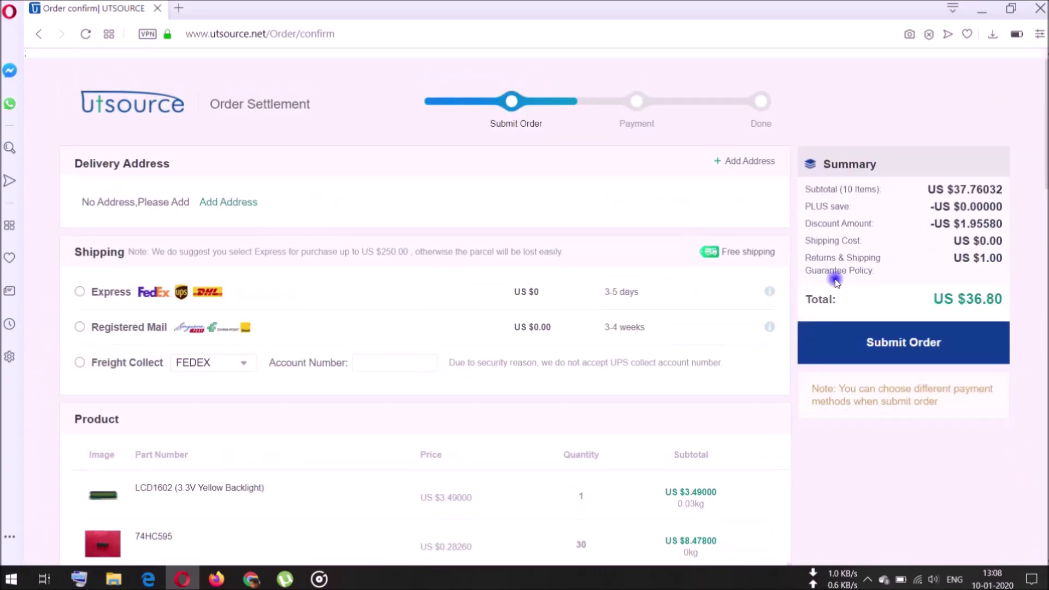